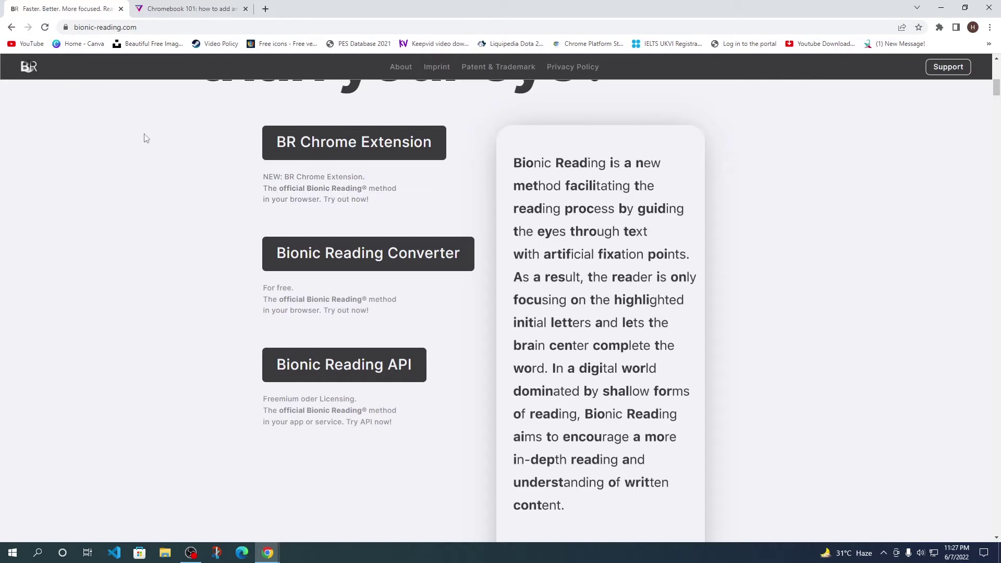
Step: Open the BR Chrome Extension's web store page from the Bionic Reading site and translate it into English
scroll(571, 204, "up", 6)
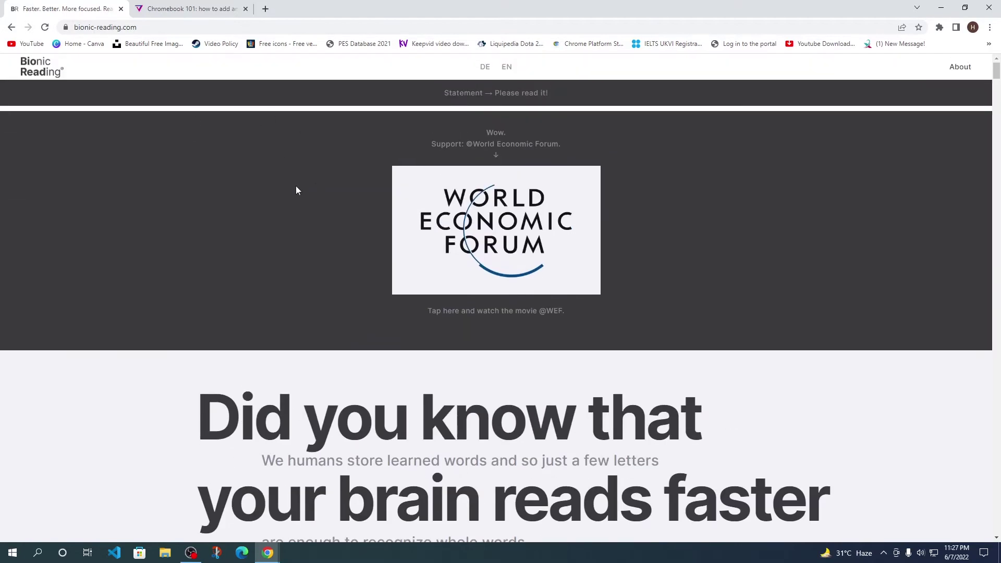
scroll(296, 190, "down", 9)
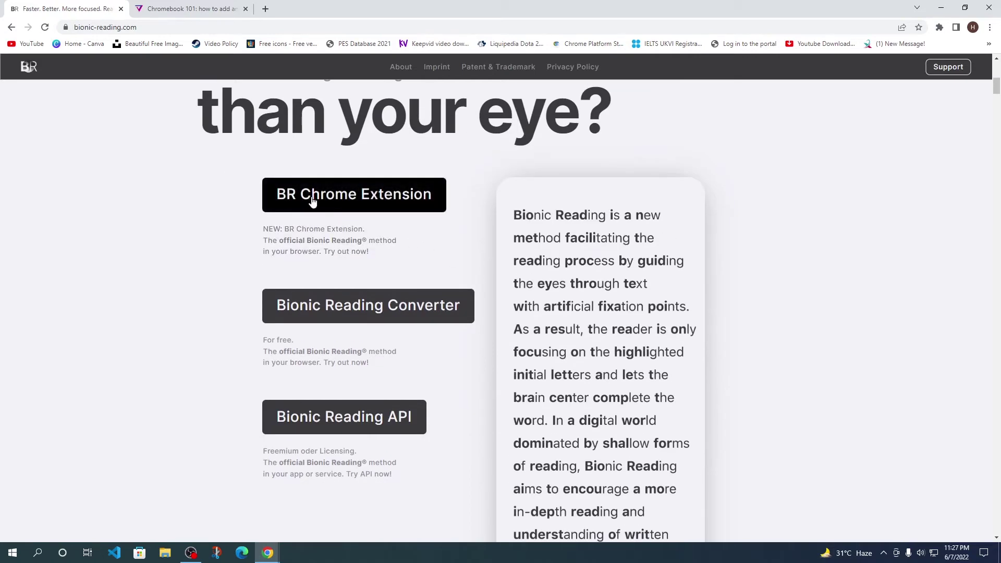
left_click(344, 200)
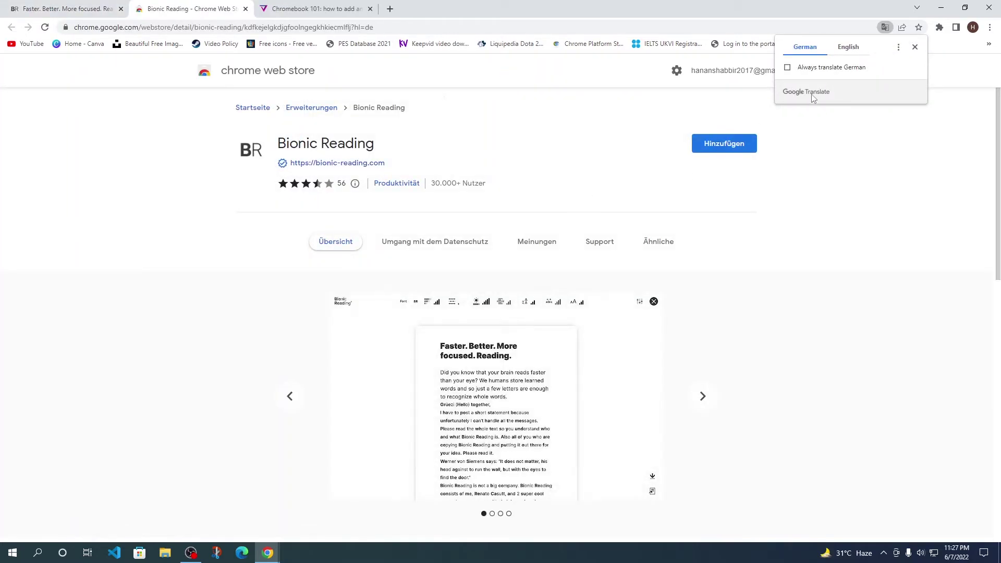
left_click(850, 47)
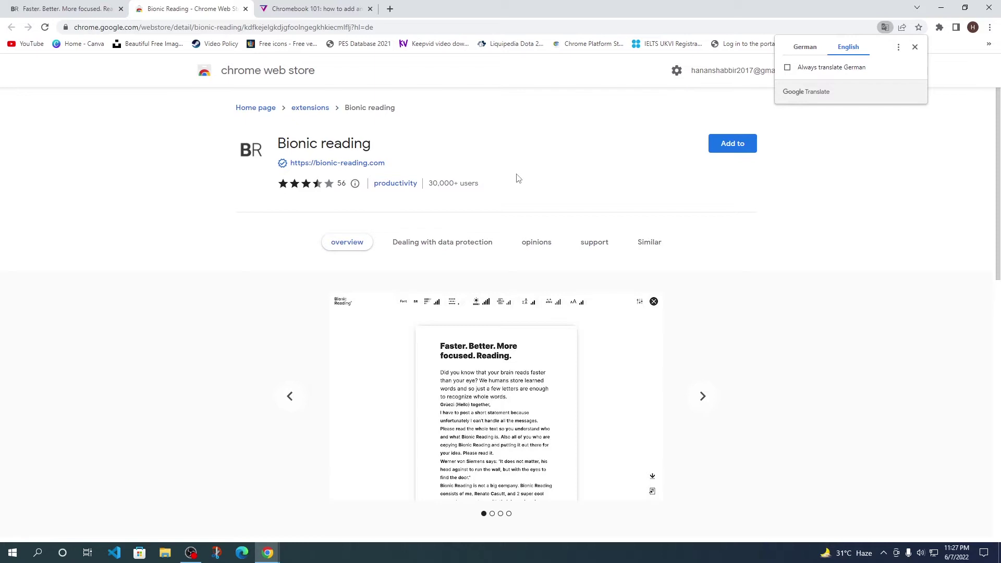
Step: Add the Bionic Reading extension to Chrome and close its web store page
left_click(729, 147)
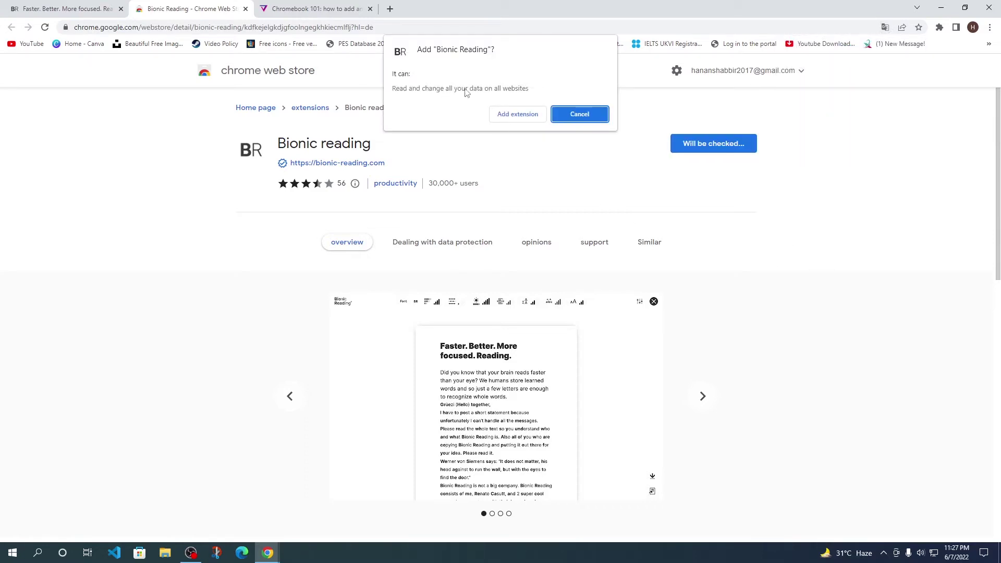
left_click(521, 116)
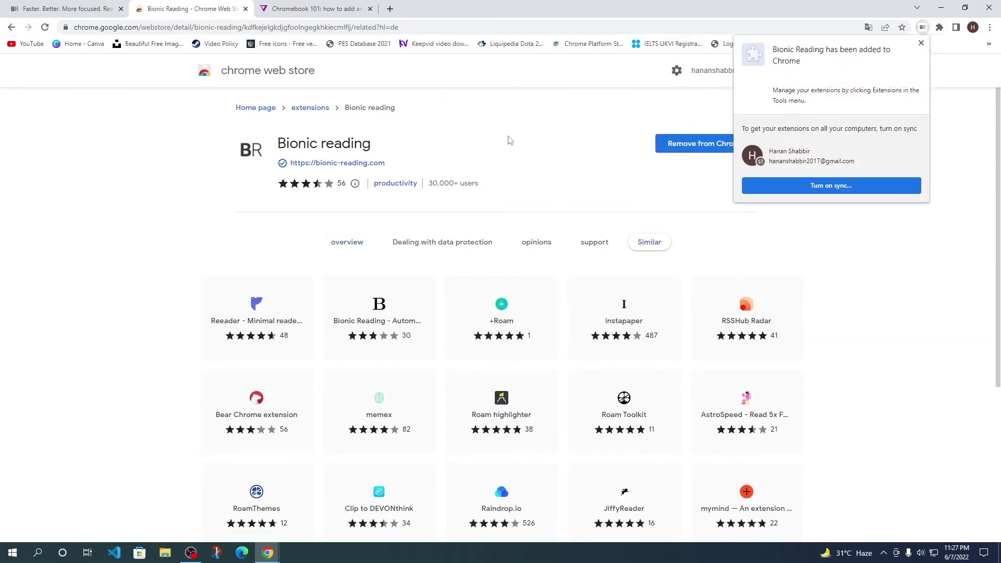
left_click(922, 44)
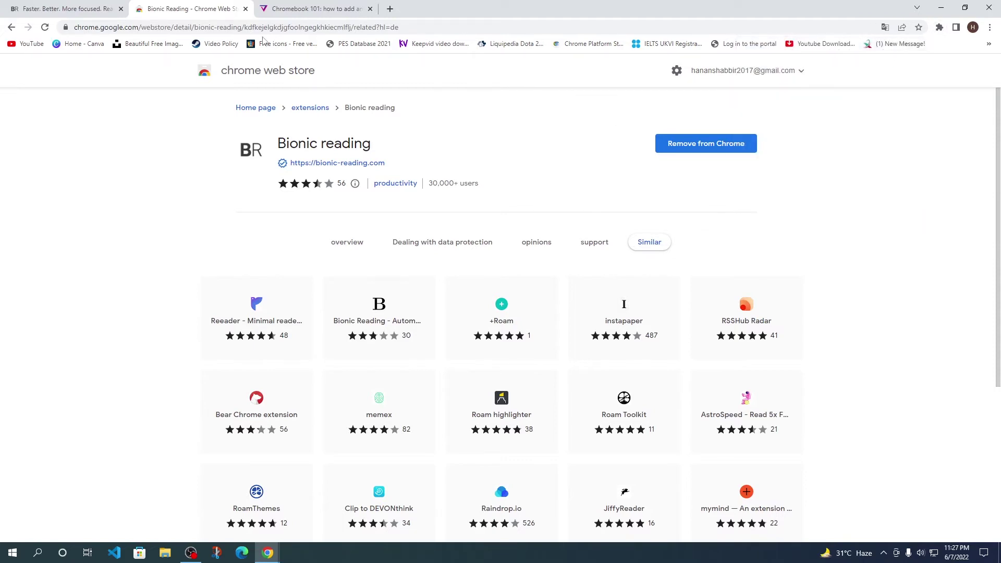
left_click(246, 9)
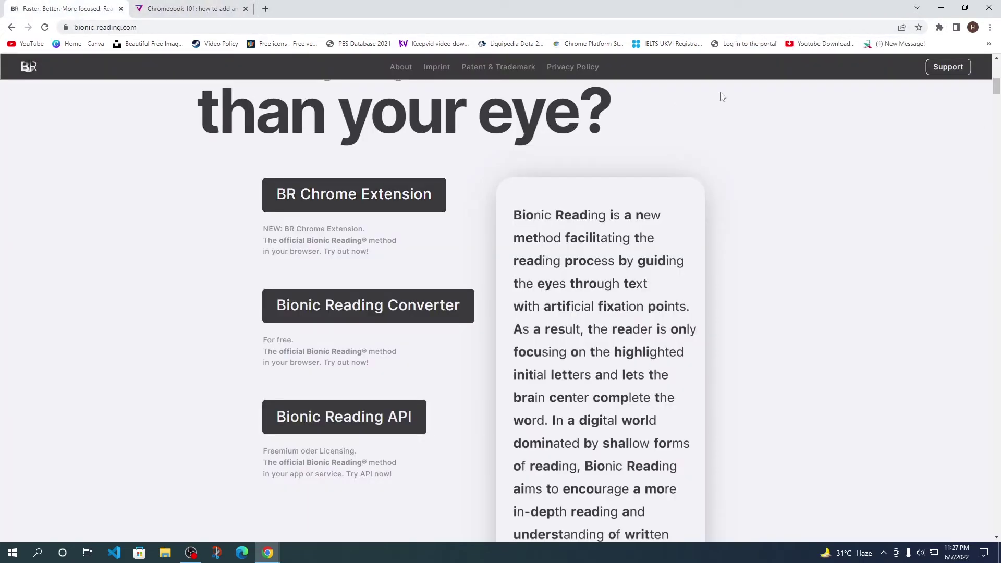
Step: Open the browser's extension management page to check the installed Bionic Reading extension
left_click(940, 29)
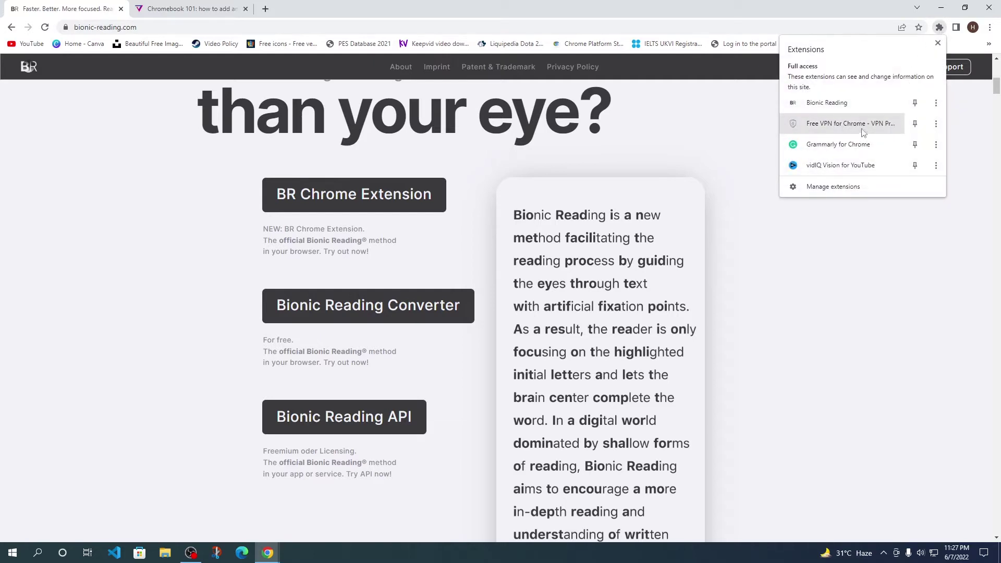
left_click(939, 27)
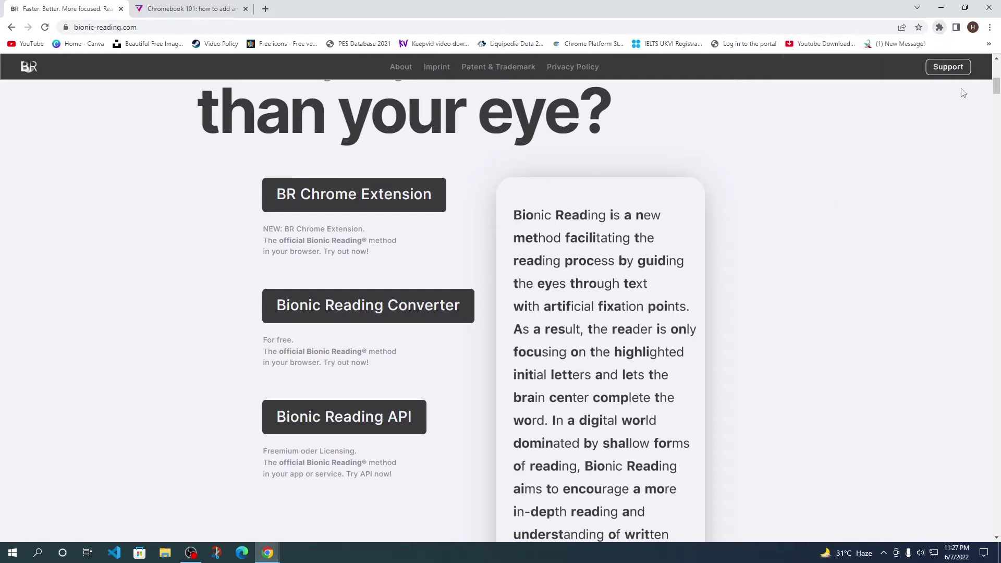
left_click(989, 28)
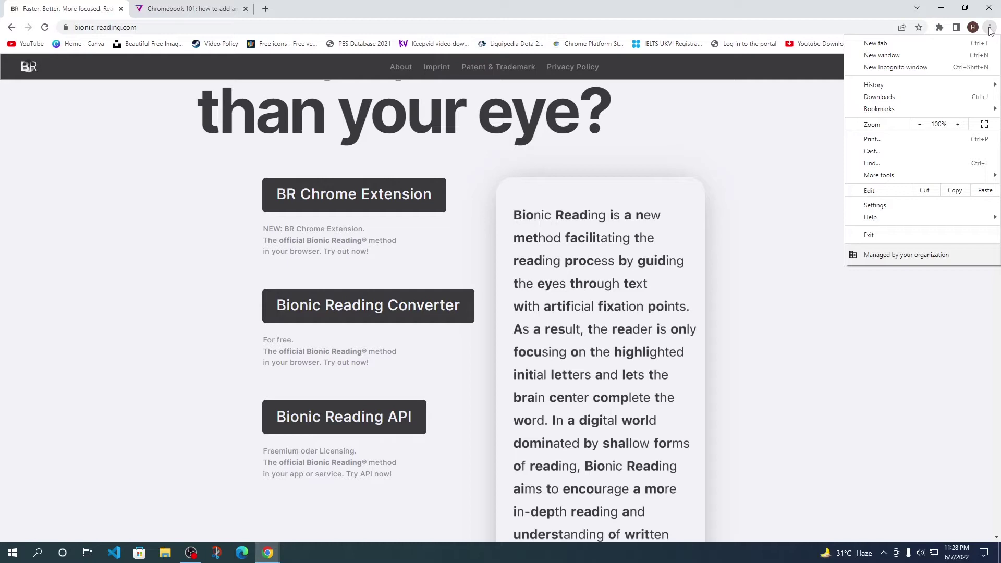
left_click(896, 206)
left_click(54, 315)
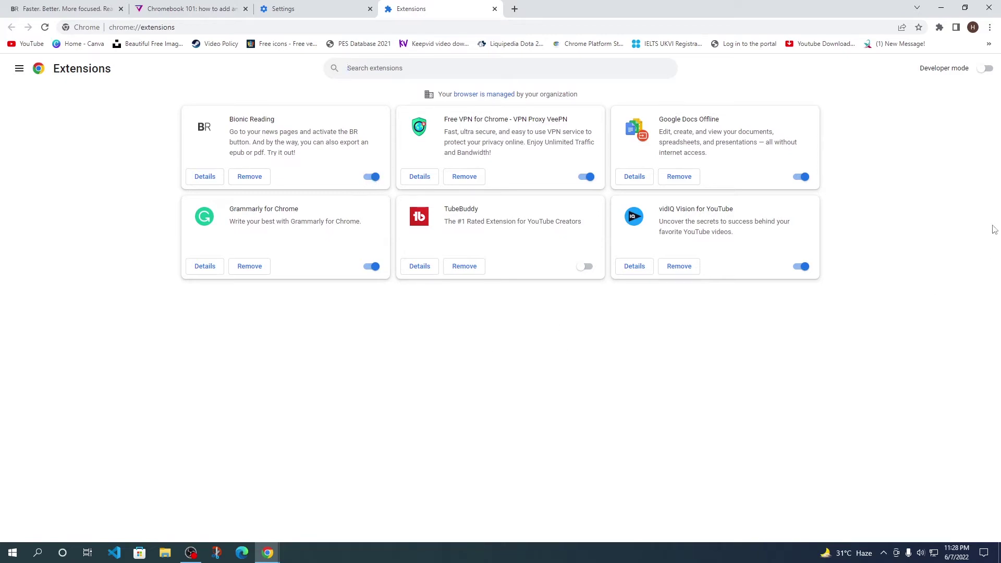
Step: Pin the Bionic Reading extension to the browser toolbar and close the Extensions and Settings pages
left_click(940, 29)
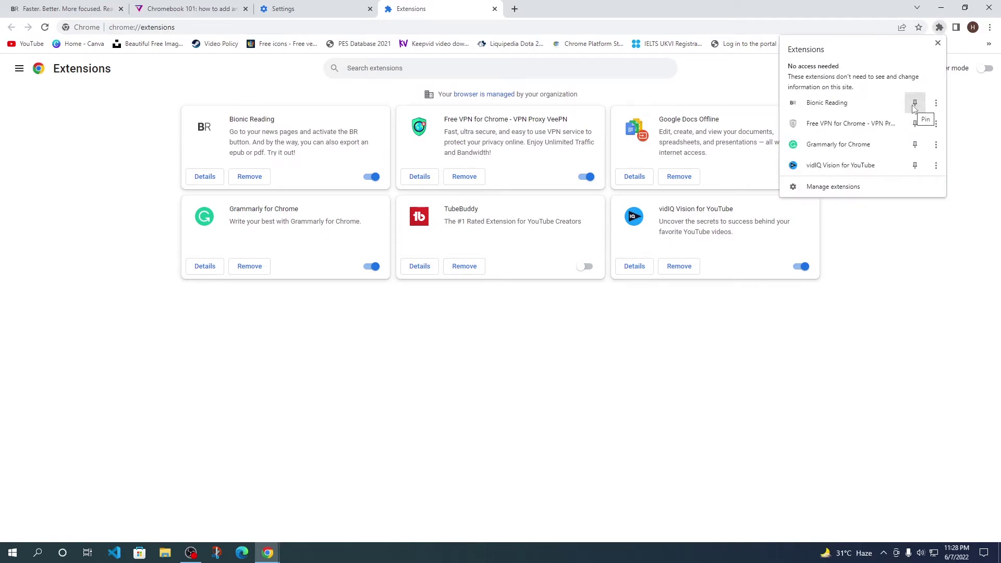
left_click(914, 104)
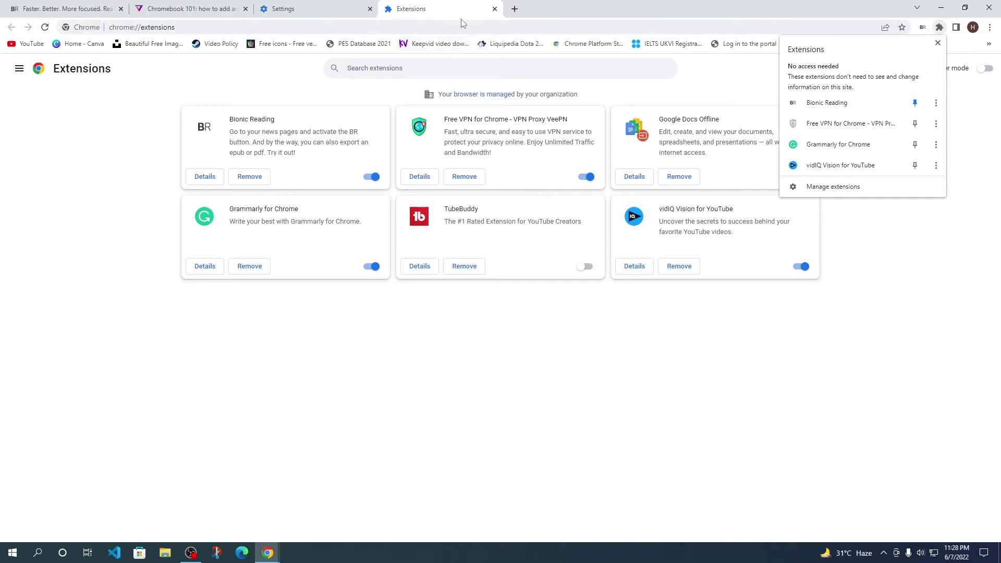
left_click(494, 9)
left_click(371, 10)
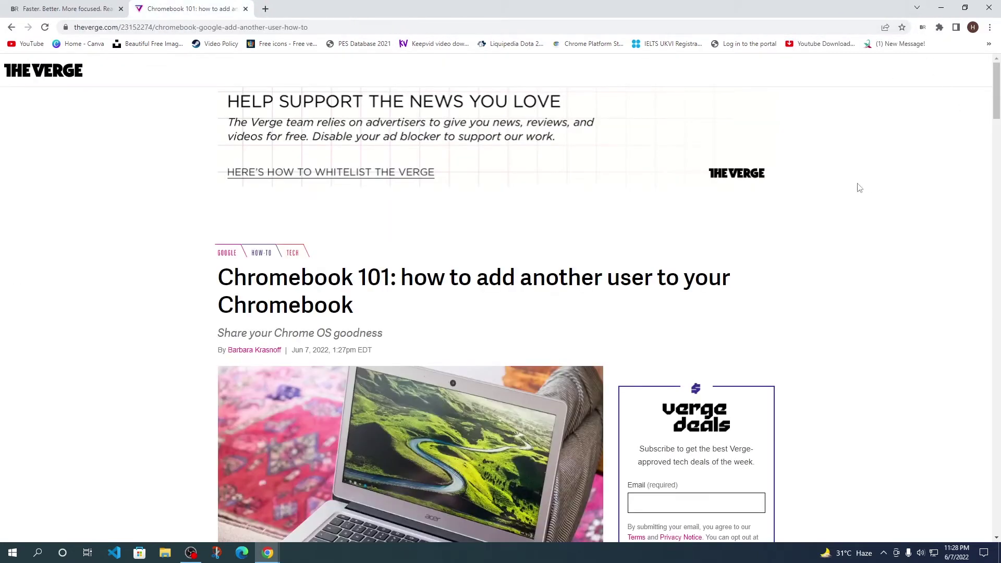
Step: Reload The Verge's Chromebook 101 article and display it with the Bionic Reading extension
scroll(847, 213, "down", 10)
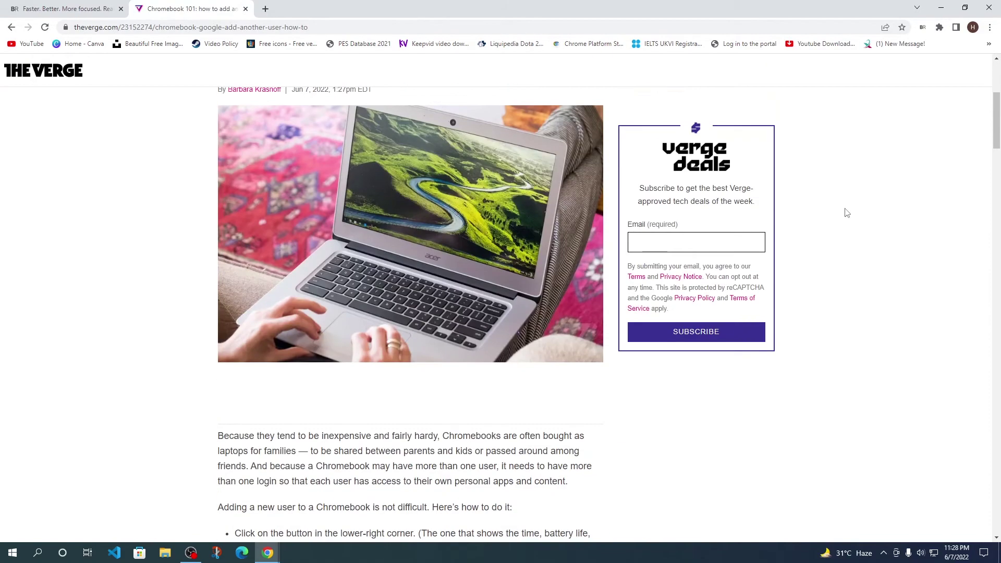
scroll(847, 213, "down", 20)
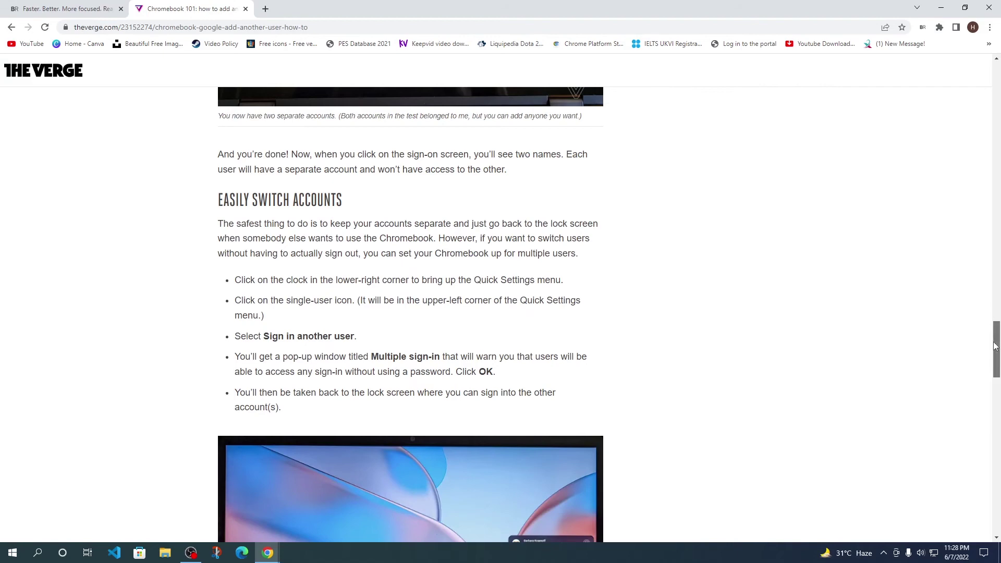
left_click_drag(996, 346, 996, 59)
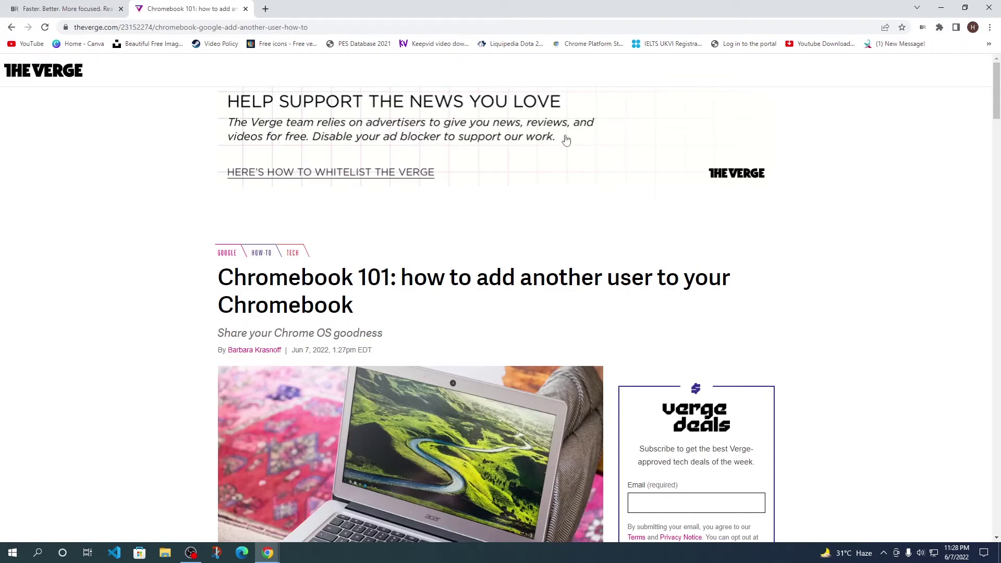
left_click(45, 29)
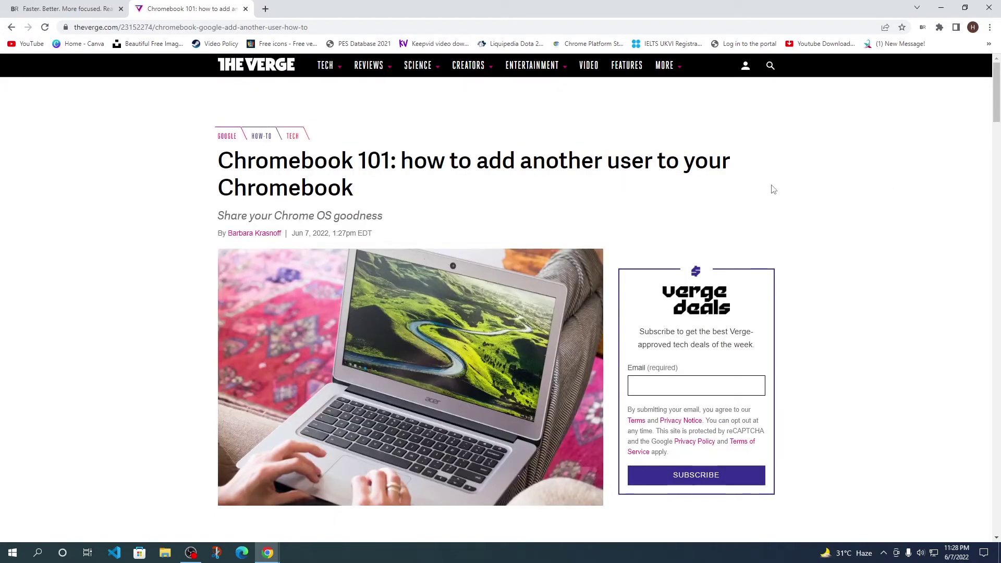
left_click(922, 28)
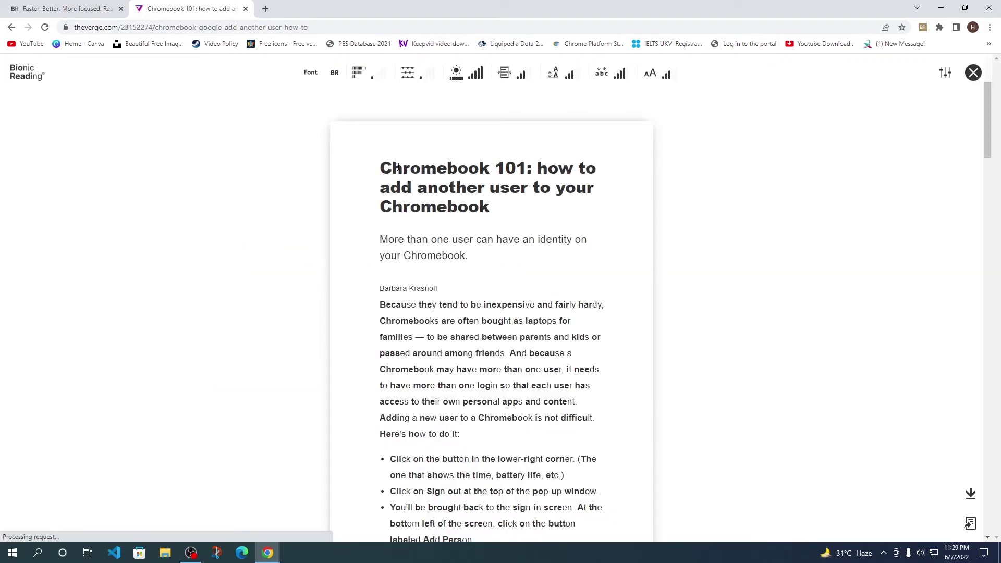
Step: Read through the whole Chromebook 101 article in the Bionic Reading view, examining the highlighted letters of each word
scroll(462, 239, "down", 12)
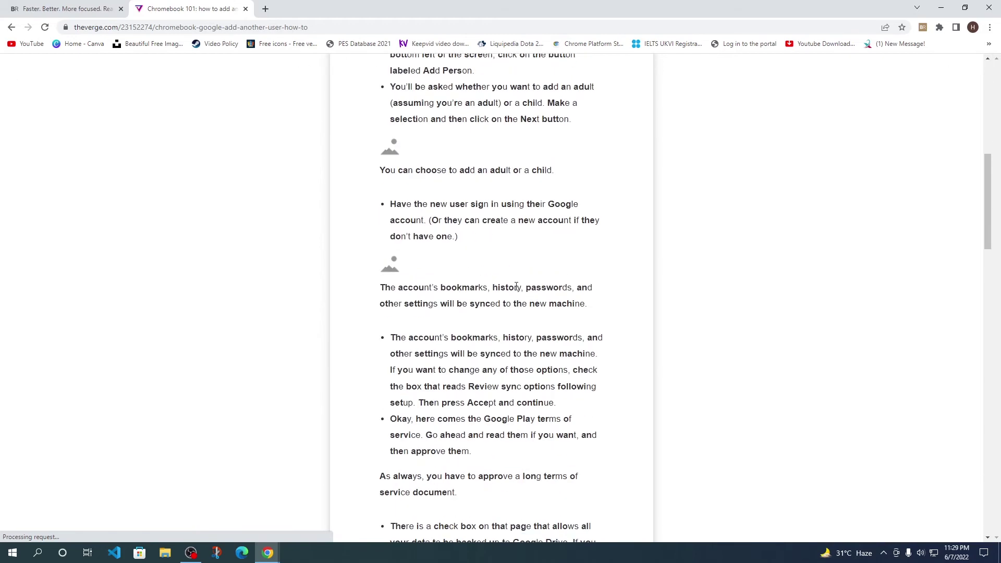
scroll(505, 301, "down", 15)
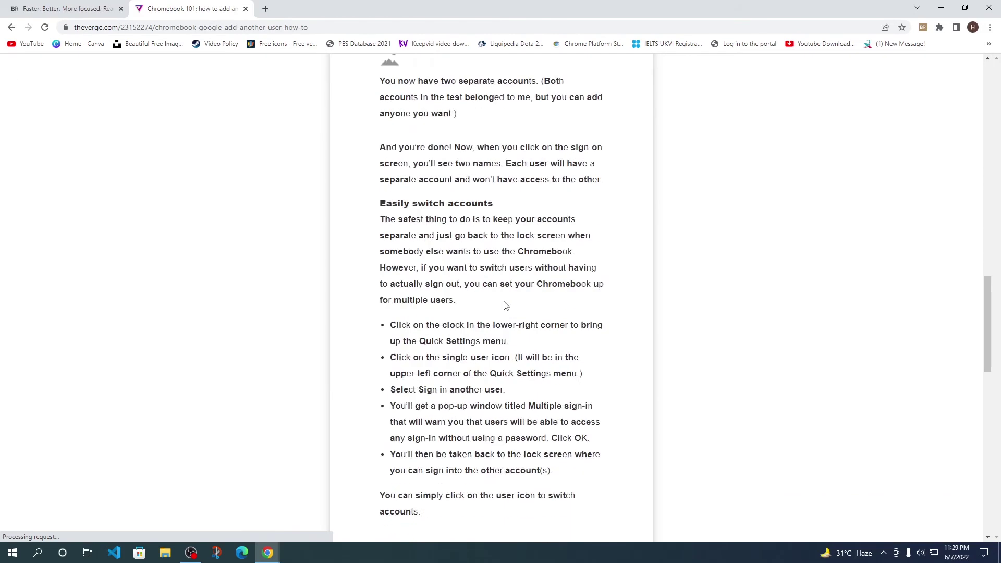
scroll(504, 305, "down", 7)
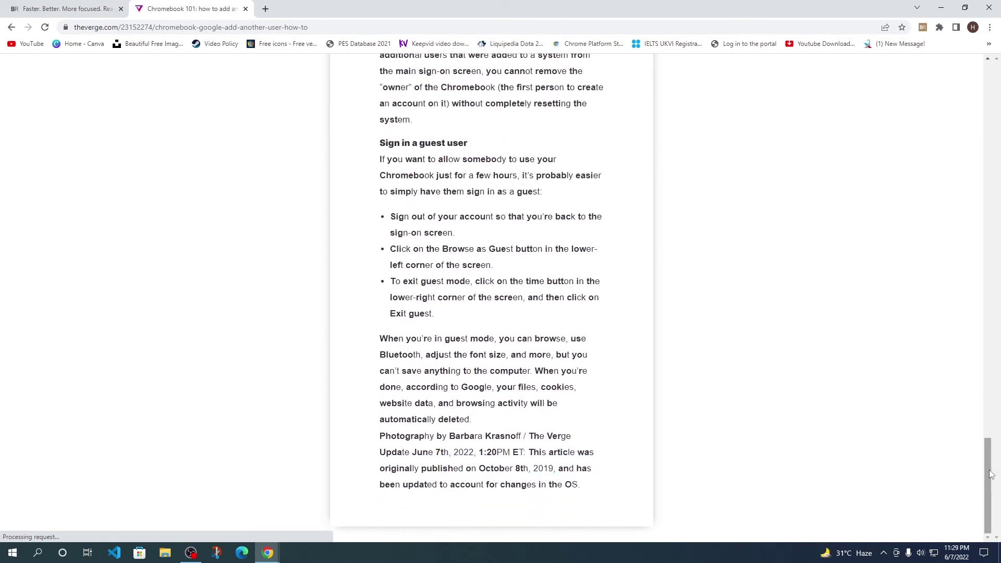
left_click_drag(989, 476, 986, 84)
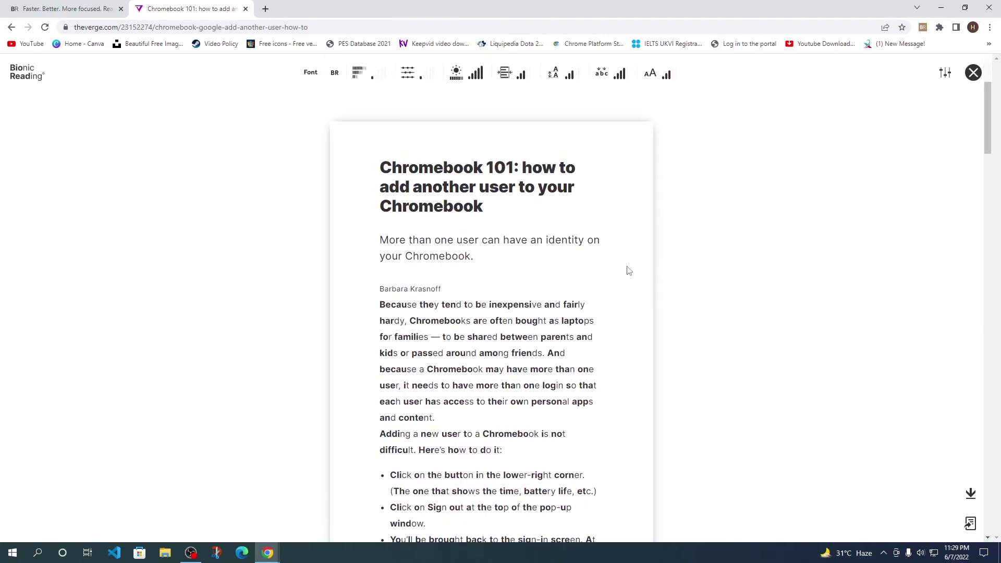
scroll(628, 271, "down", 20)
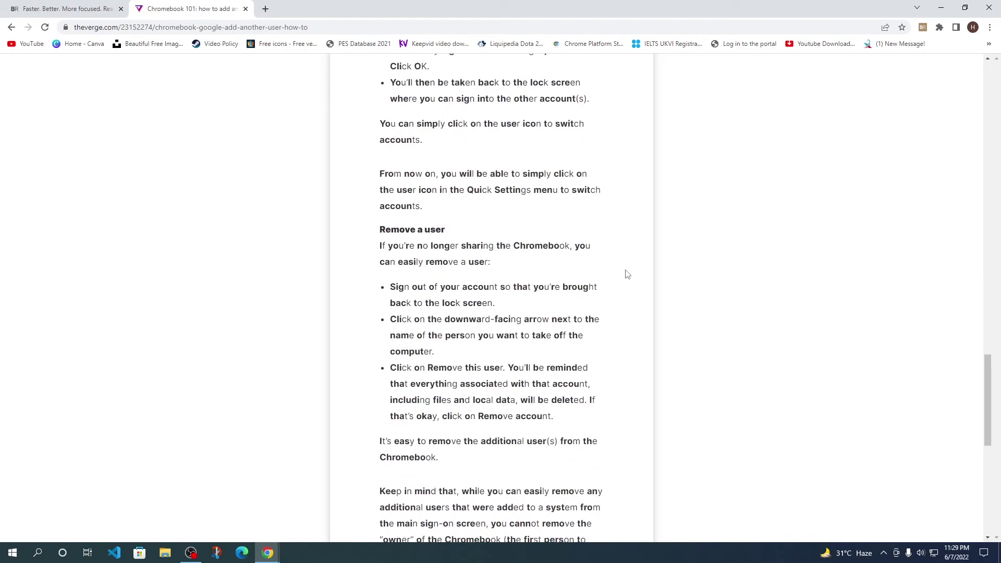
scroll(627, 275, "down", 9)
left_click_drag(993, 458, 993, 49)
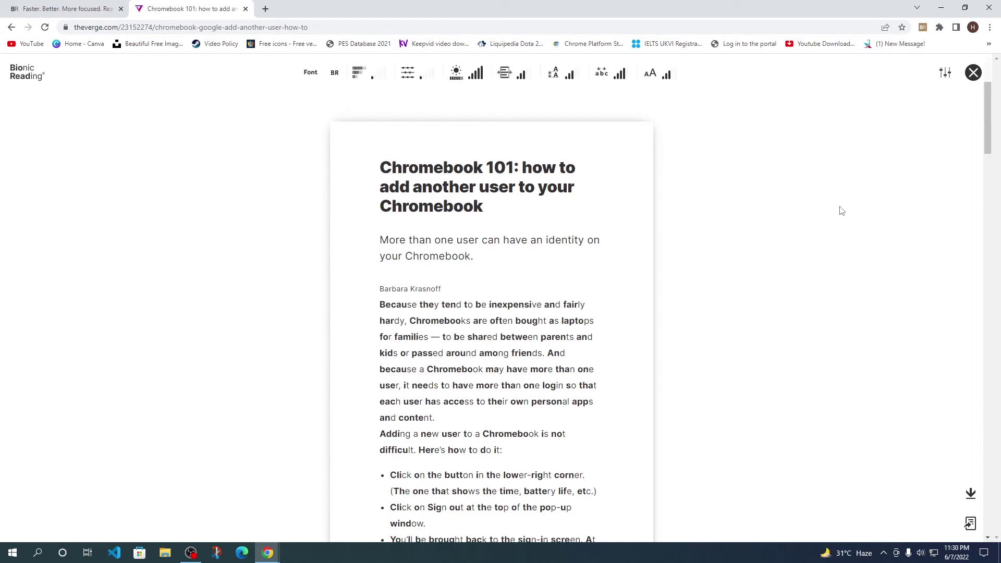
scroll(535, 297, "down", 20)
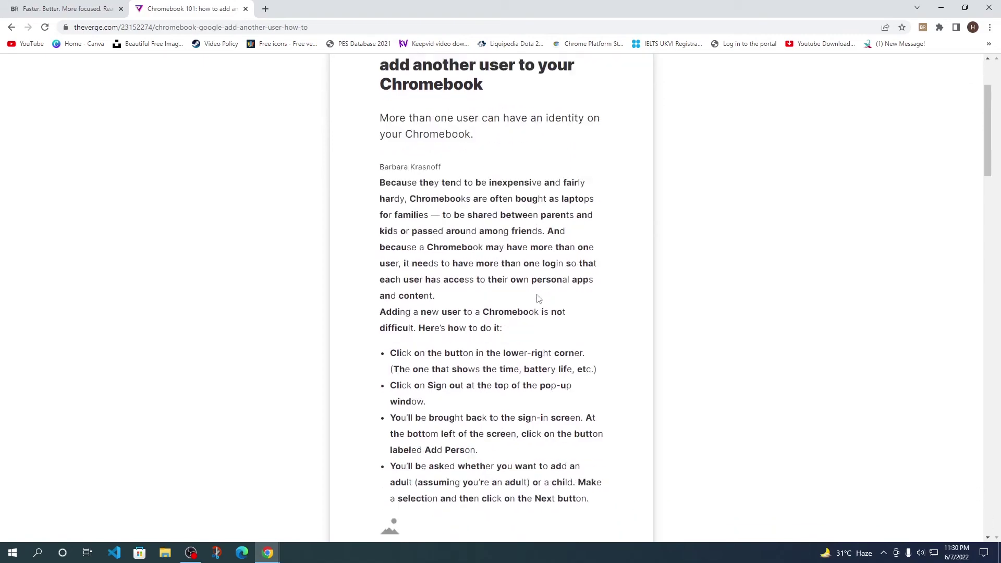
scroll(531, 298, "down", 15)
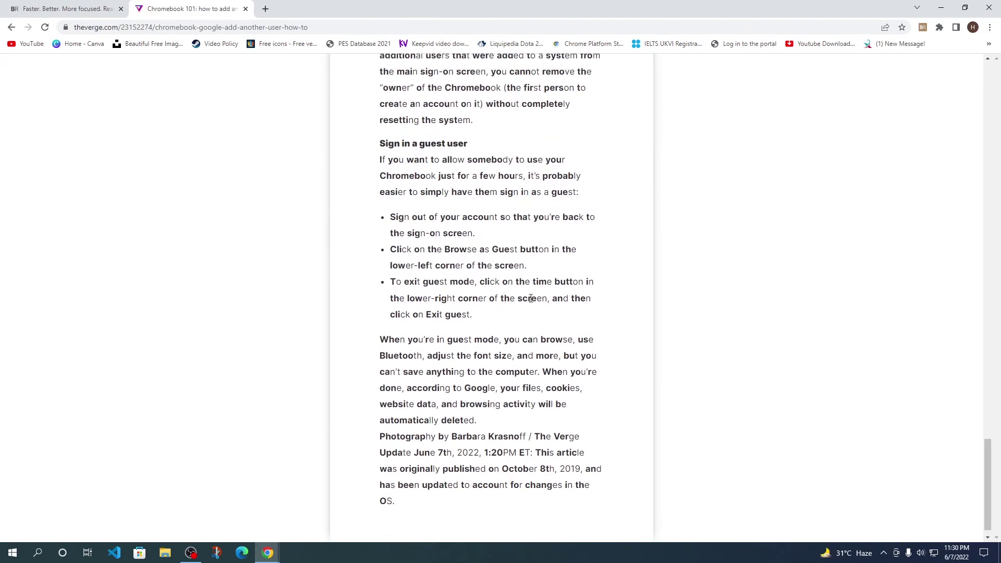
scroll(530, 298, "up", 20)
scroll(530, 298, "up", 15)
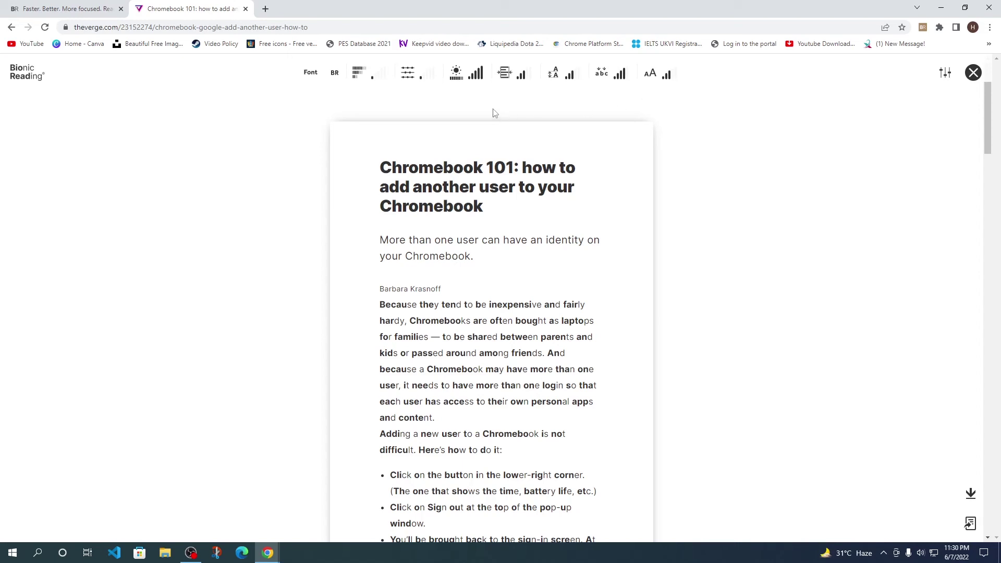
Step: Exit the article's Bionic Reading view and return to the Bionic Reading website
mouse_move(475, 77)
scroll(746, 233, "down", 8)
scroll(745, 233, "up", 8)
left_click(973, 73)
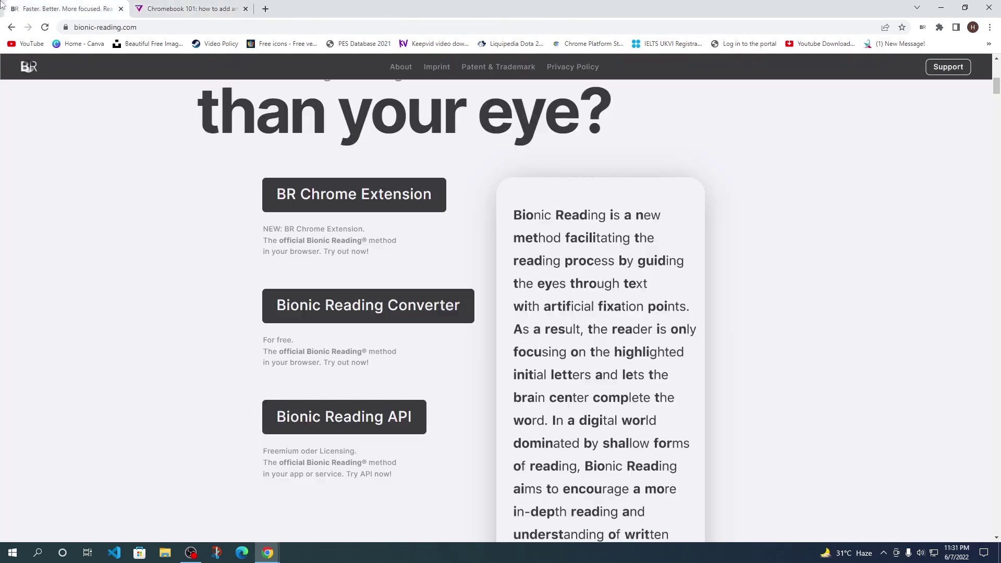
left_click(23, 7)
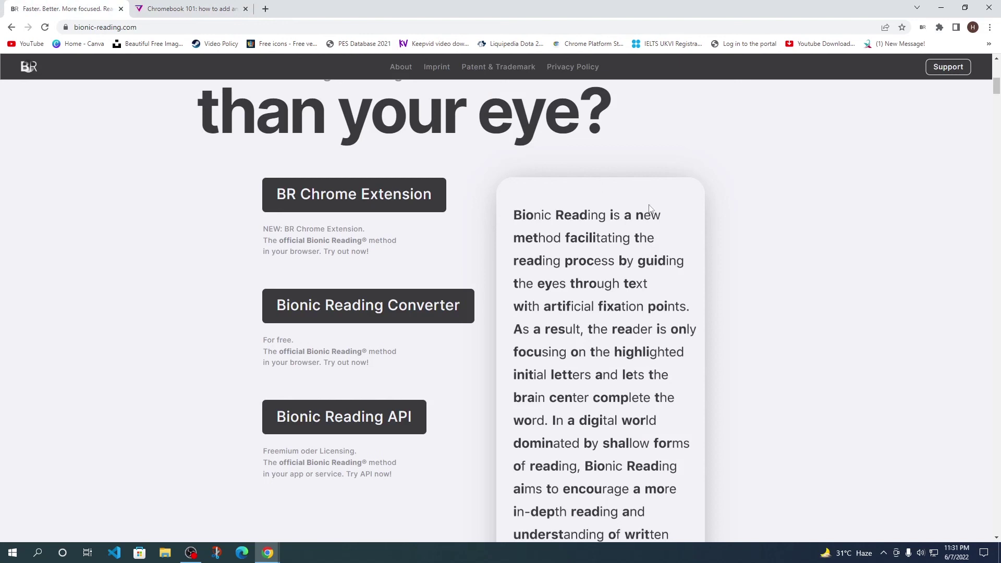